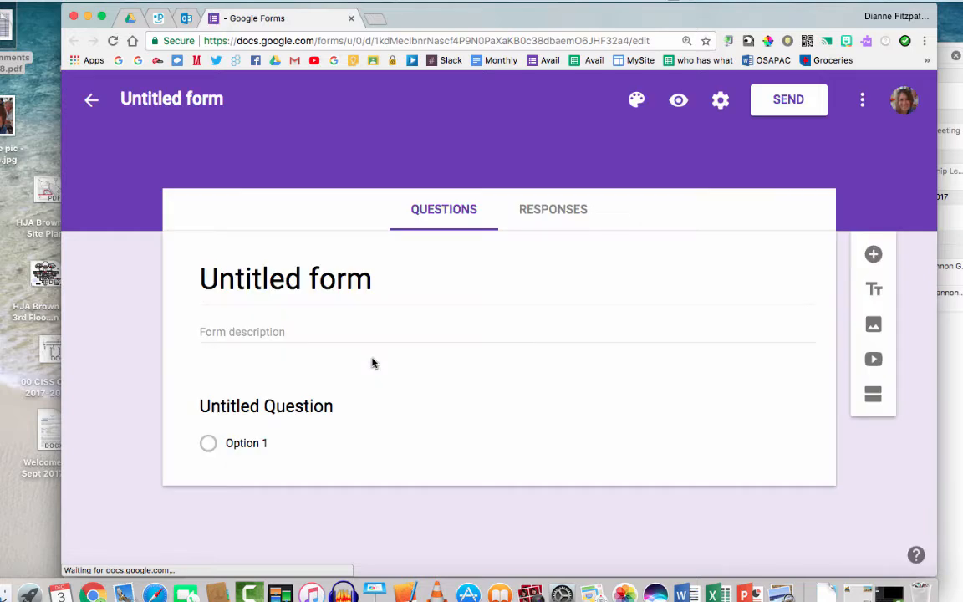
Title the form "iPad Sign Out" and apply the same name to the form file
{"action": "left_click", "coordinate": [277, 281]}
{"action": "type", "text": "i"}
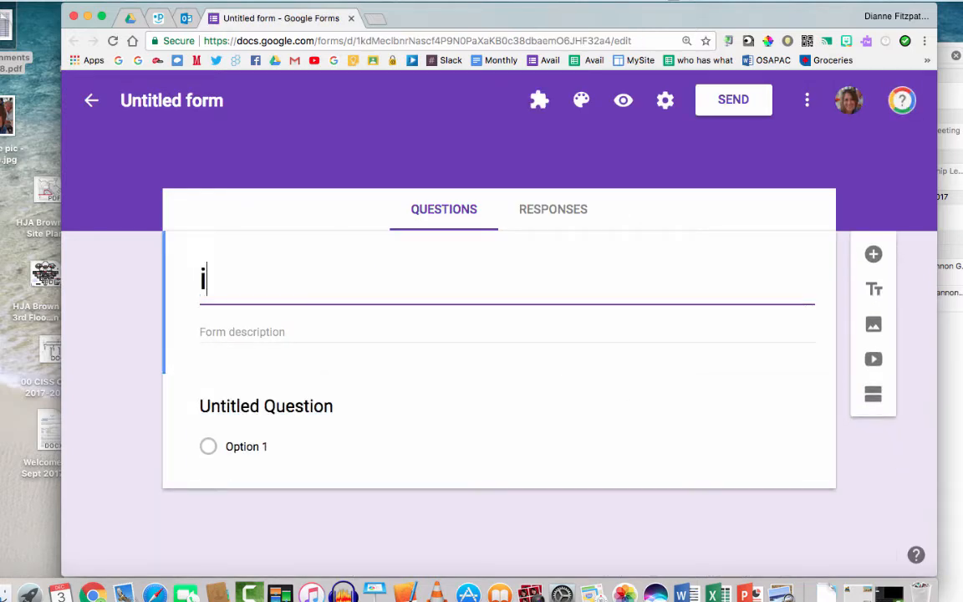
{"action": "type", "text": "Pad Sign Out"}
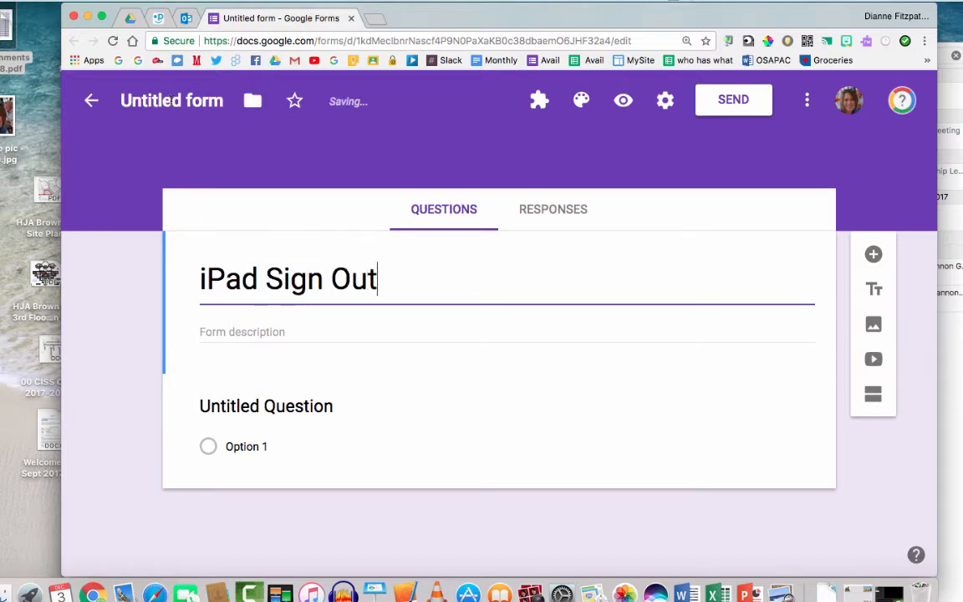
{"action": "left_click", "coordinate": [171, 100]}
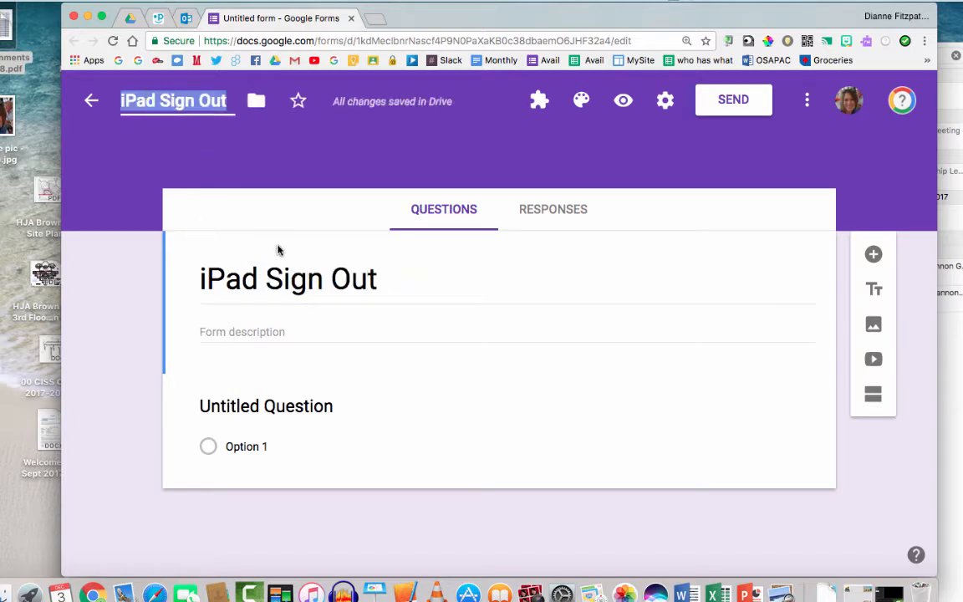
Check the installed add-ons, then search the add-on store for "check" to look up the CheckItOut add-on
{"action": "left_click", "coordinate": [539, 103]}
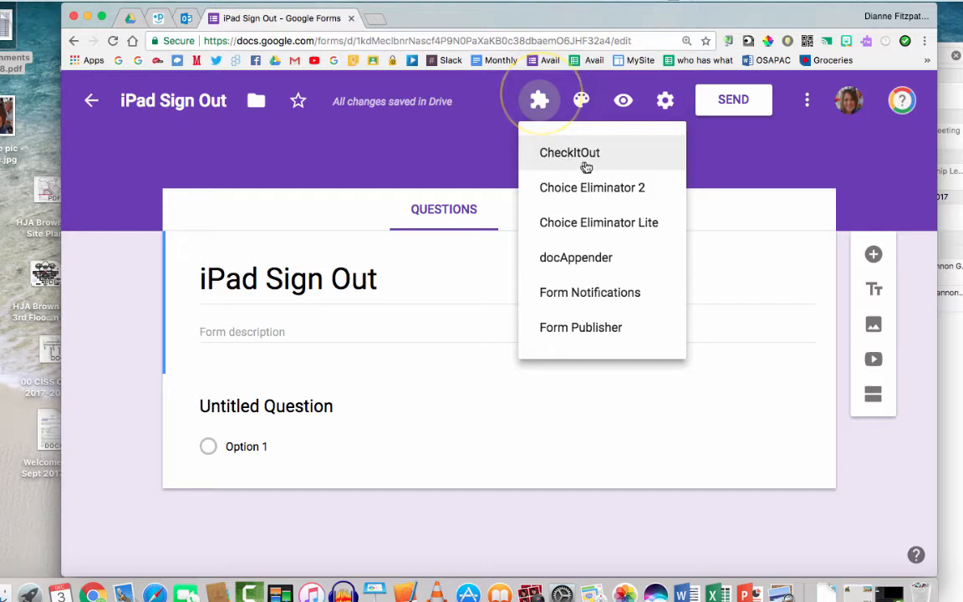
{"action": "left_click", "coordinate": [493, 142]}
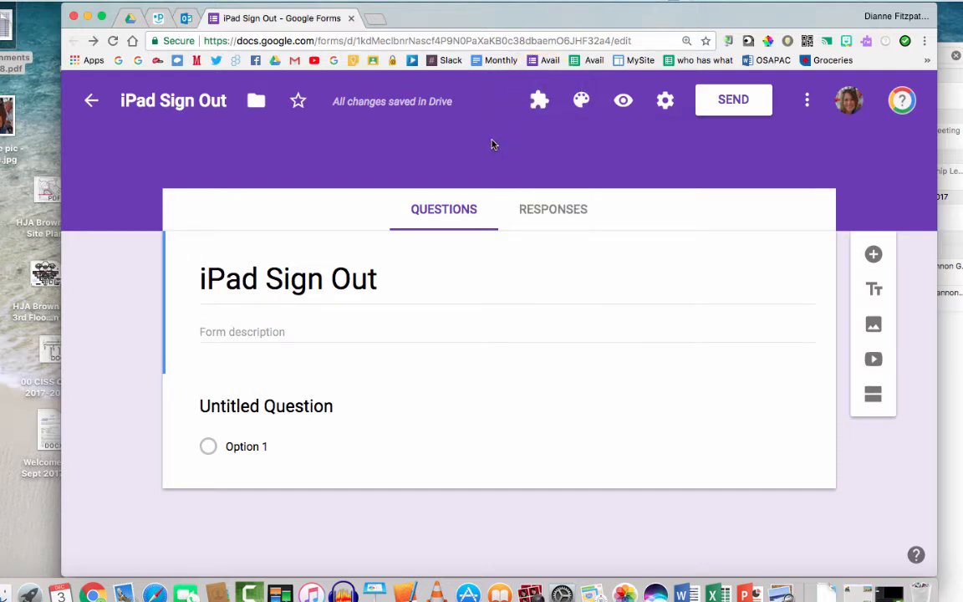
{"action": "left_click", "coordinate": [807, 99]}
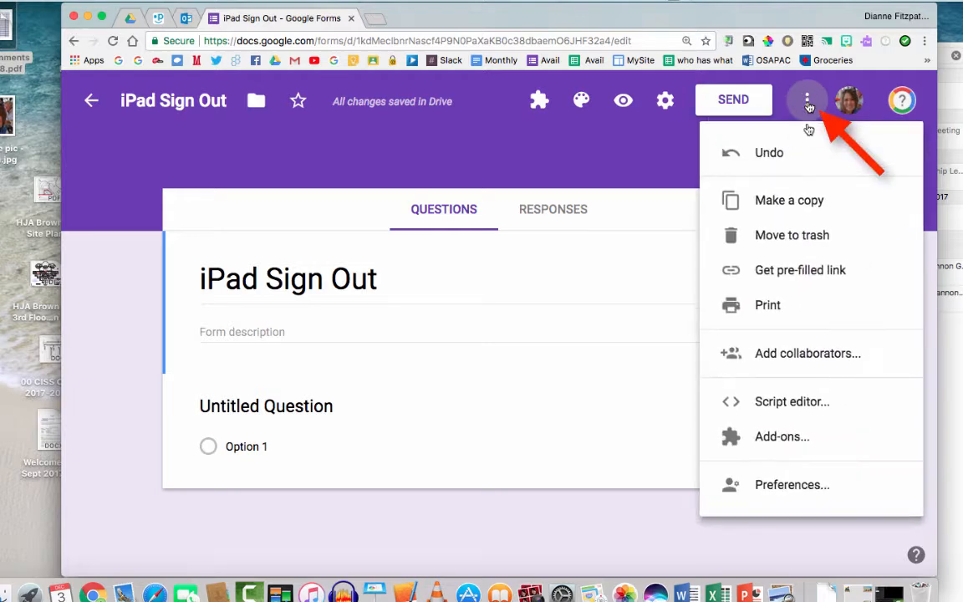
{"action": "left_click", "coordinate": [791, 441]}
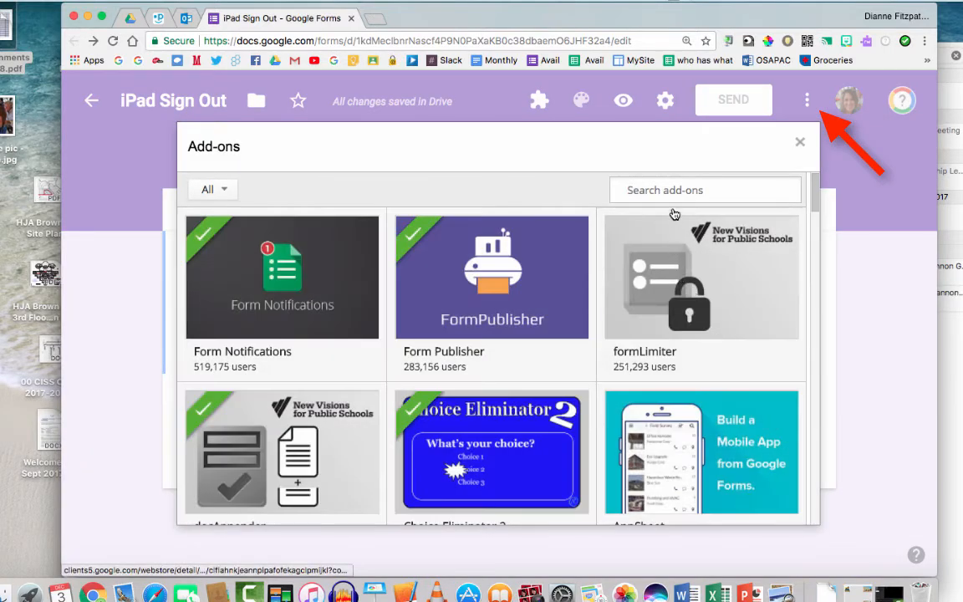
{"action": "left_click", "coordinate": [612, 192]}
{"action": "type", "text": "check"}
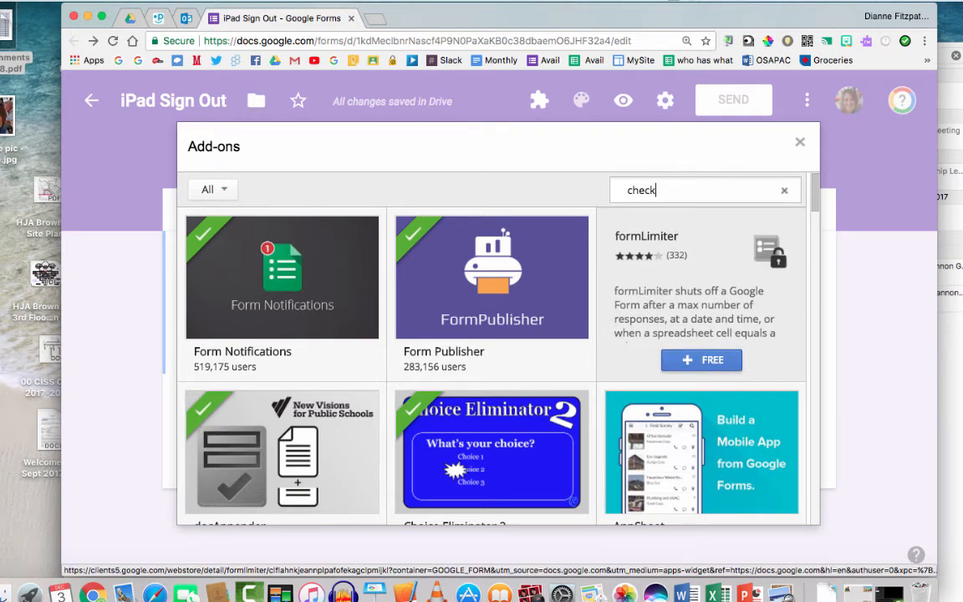
{"action": "key", "text": "Return"}
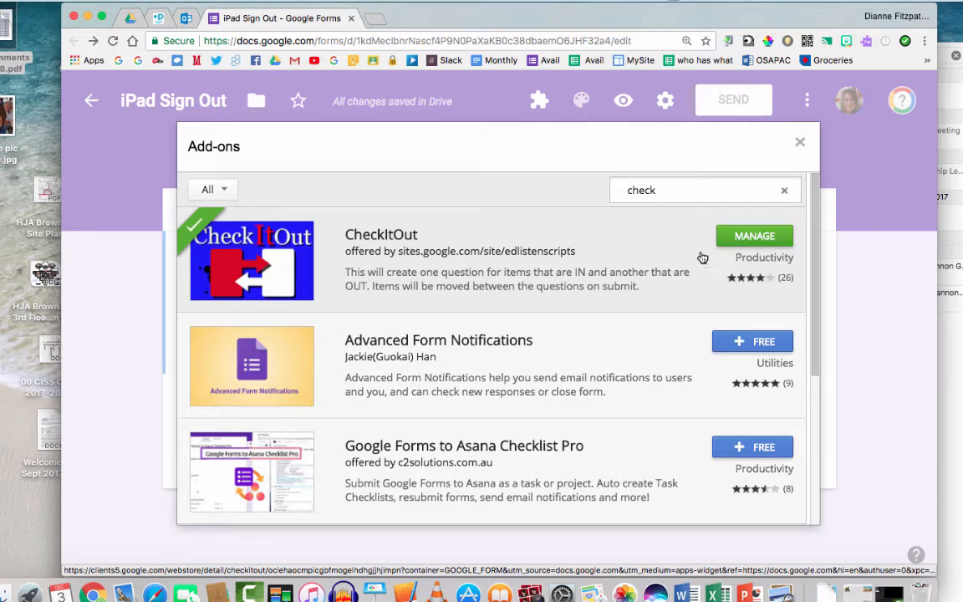
{"action": "left_click", "coordinate": [800, 143]}
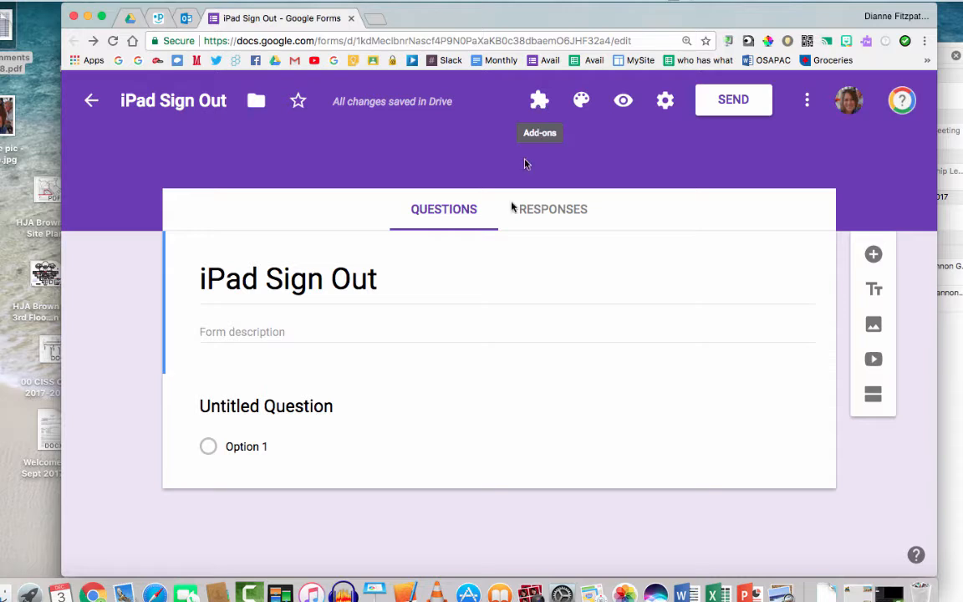
Turn the untitled question into a short answer question reading "What is your name?"
{"action": "left_click", "coordinate": [307, 404]}
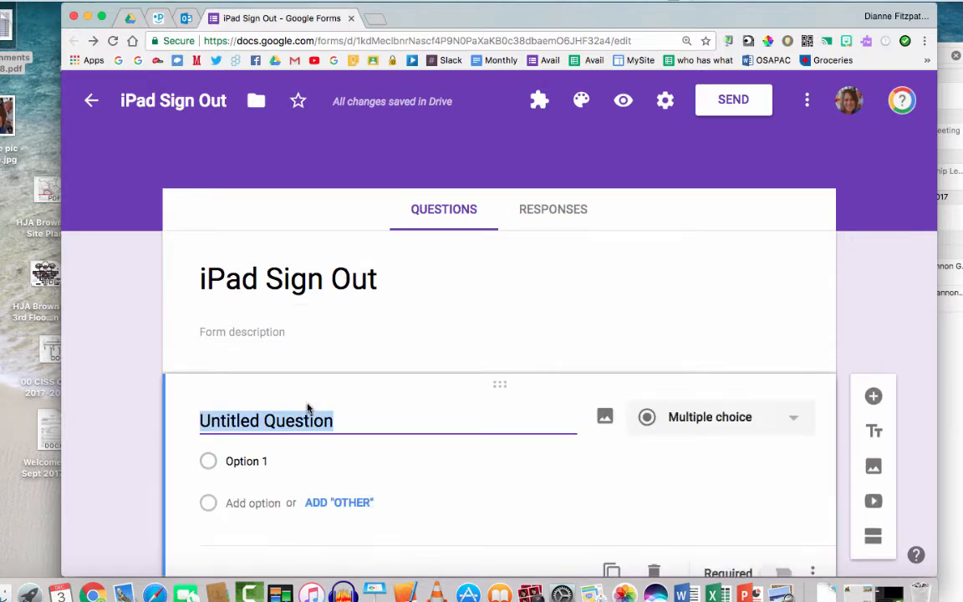
{"action": "type", "text": "What is "}
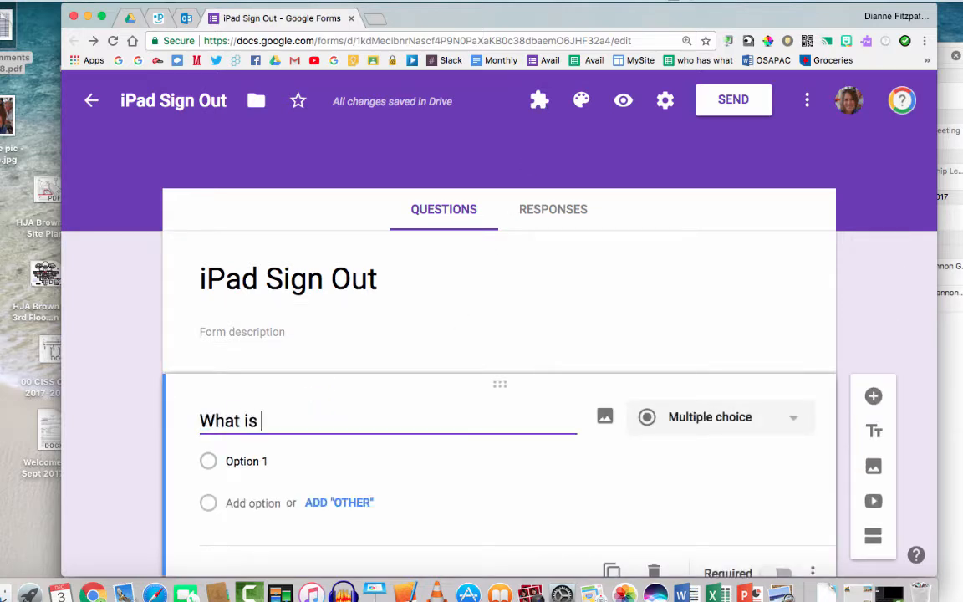
{"action": "type", "text": "your name?"}
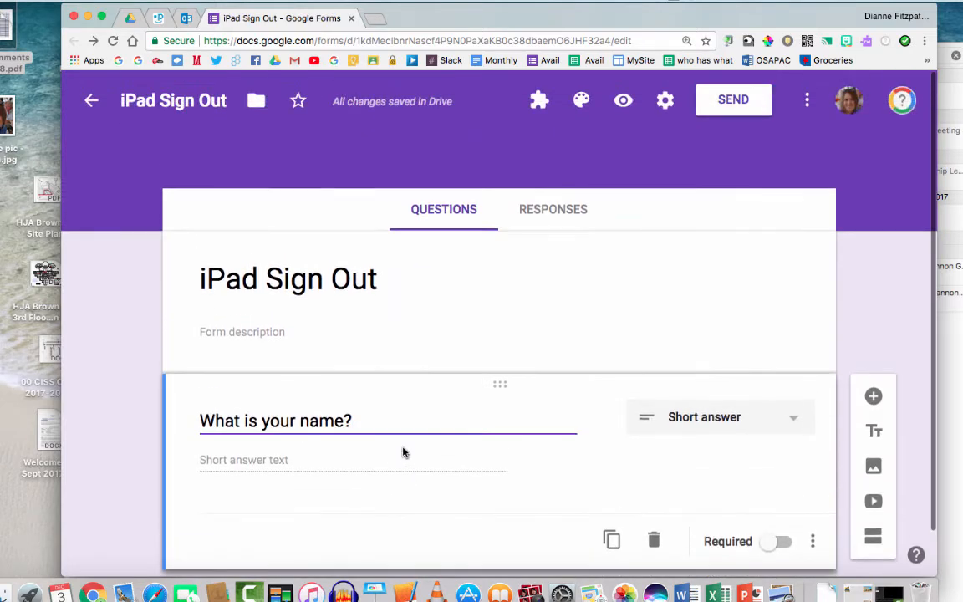
{"action": "scroll", "coordinate": [403, 452], "scroll_direction": "down", "scroll_amount": 2}
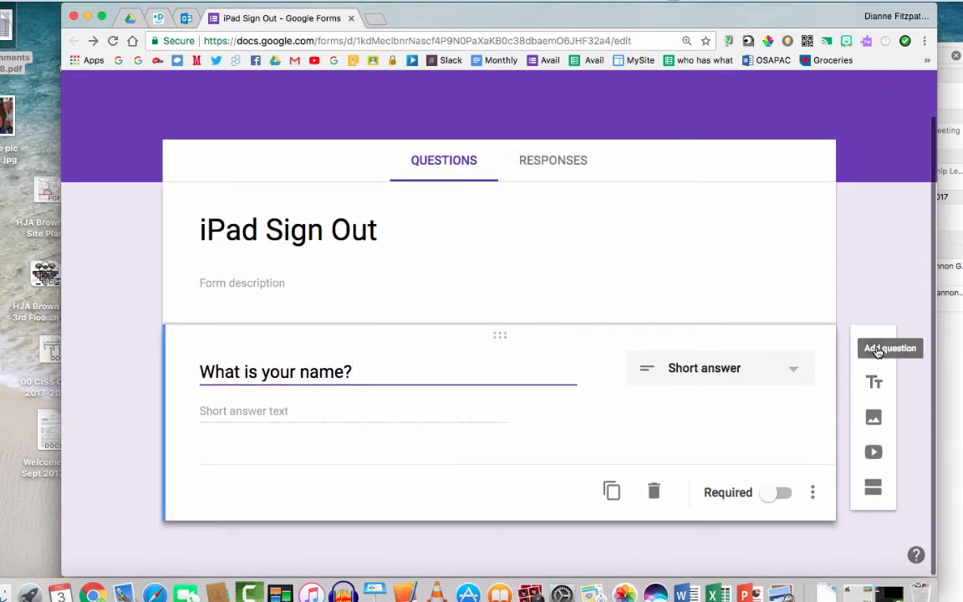
{"action": "scroll", "coordinate": [692, 284], "scroll_direction": "up", "scroll_amount": 2}
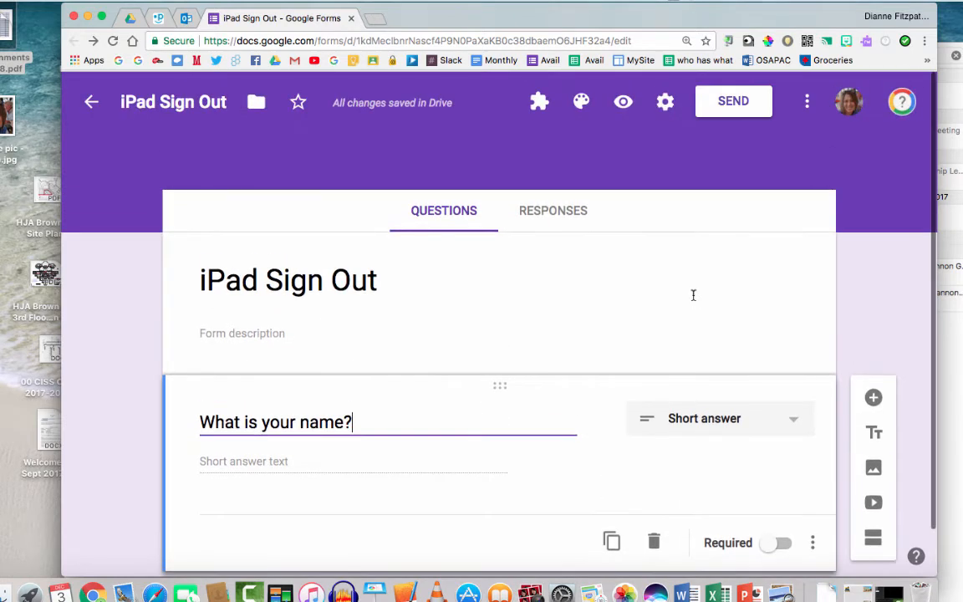
Use the CheckItOut add-on to add a new question set named "iPads" with the Multiple Choice question type
{"action": "left_click", "coordinate": [539, 101]}
{"action": "left_click", "coordinate": [554, 154]}
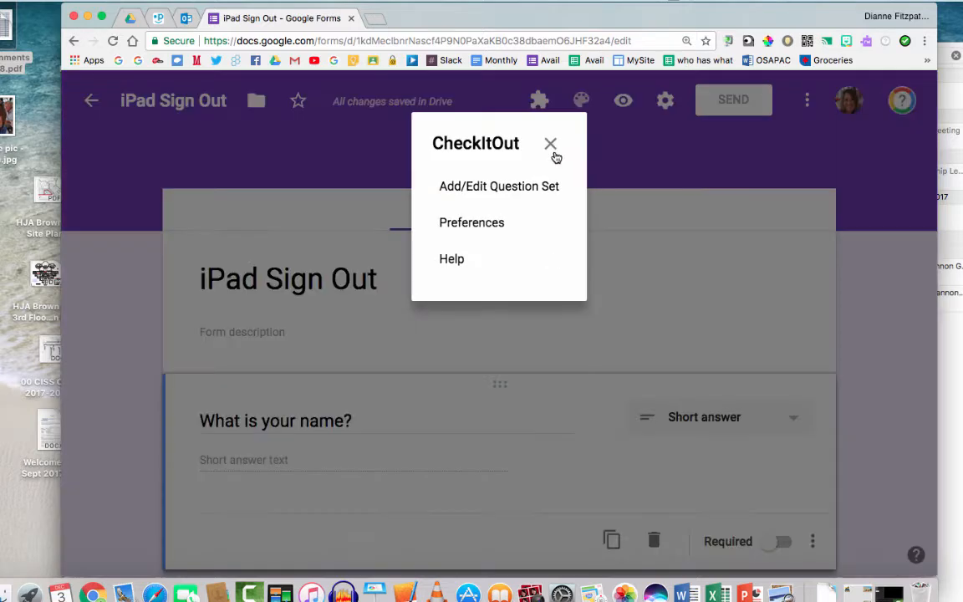
{"action": "left_click", "coordinate": [519, 189]}
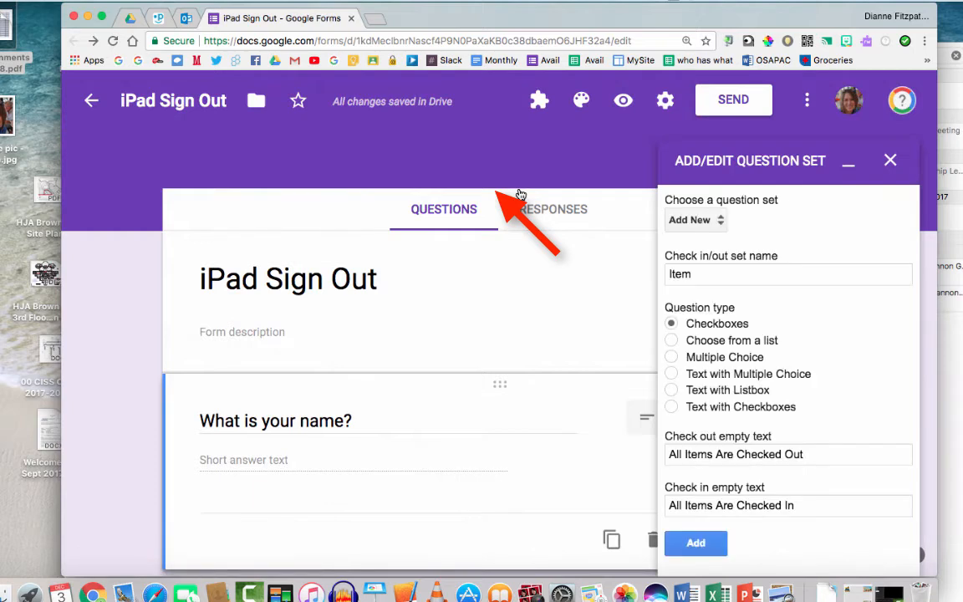
{"action": "left_click", "coordinate": [679, 273]}
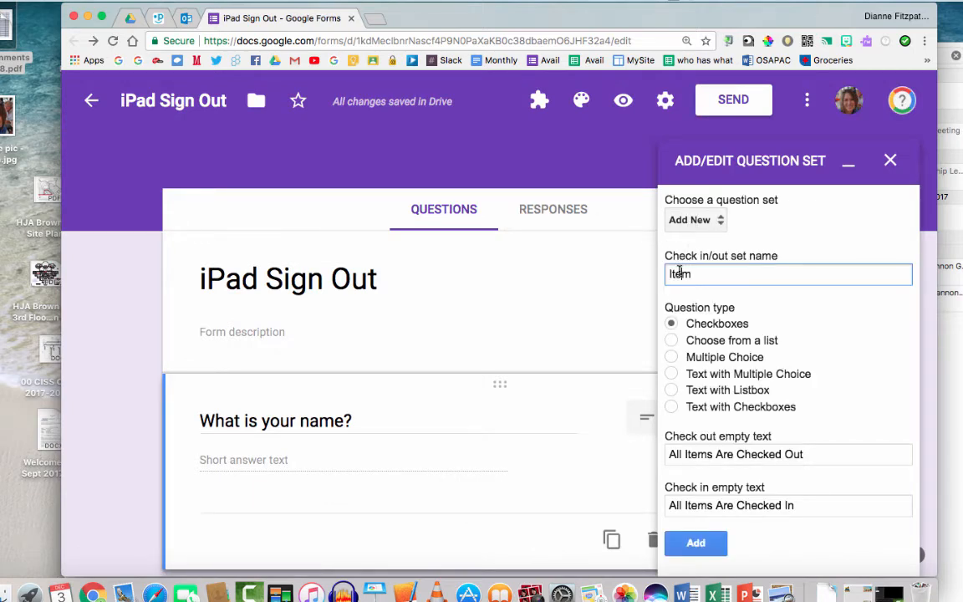
{"action": "double_click", "coordinate": [679, 274]}
{"action": "type", "text": "iPads"}
{"action": "left_click", "coordinate": [673, 357]}
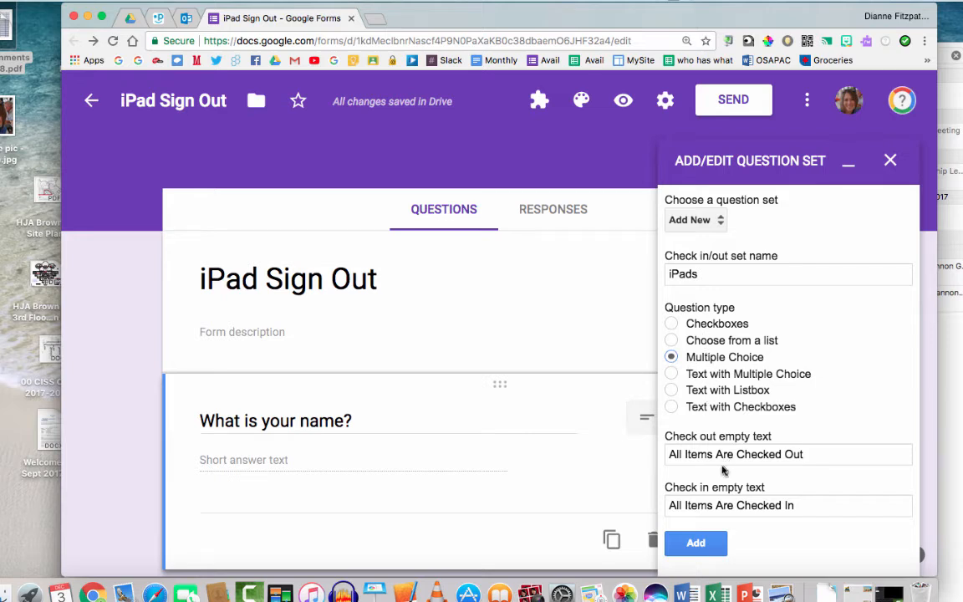
{"action": "left_click", "coordinate": [707, 546]}
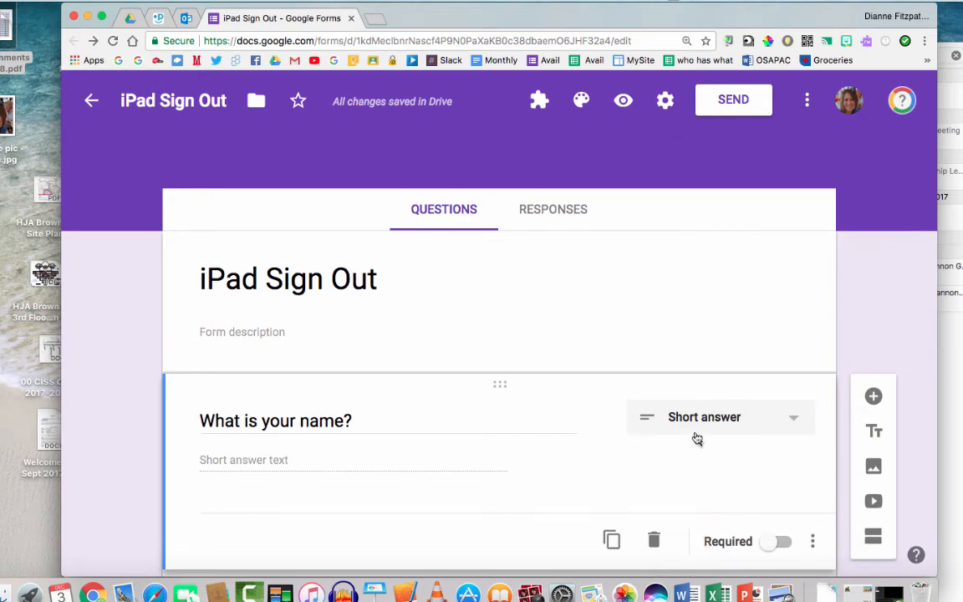
Enter #1, #2, #3, #4 and #5 as the options of the "Check out iPads" question
{"action": "scroll", "coordinate": [692, 348], "scroll_direction": "down", "scroll_amount": 4}
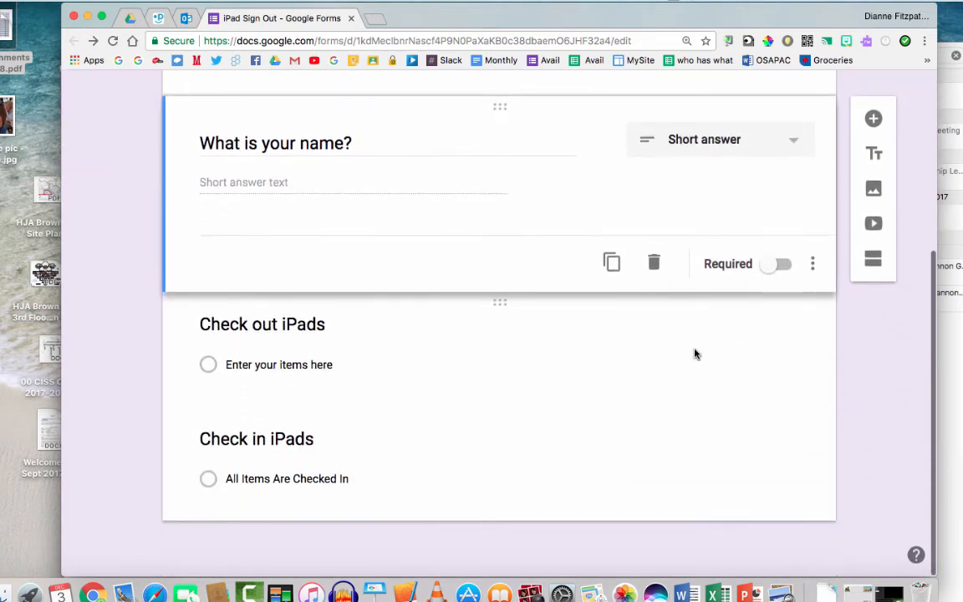
{"action": "left_click", "coordinate": [284, 363]}
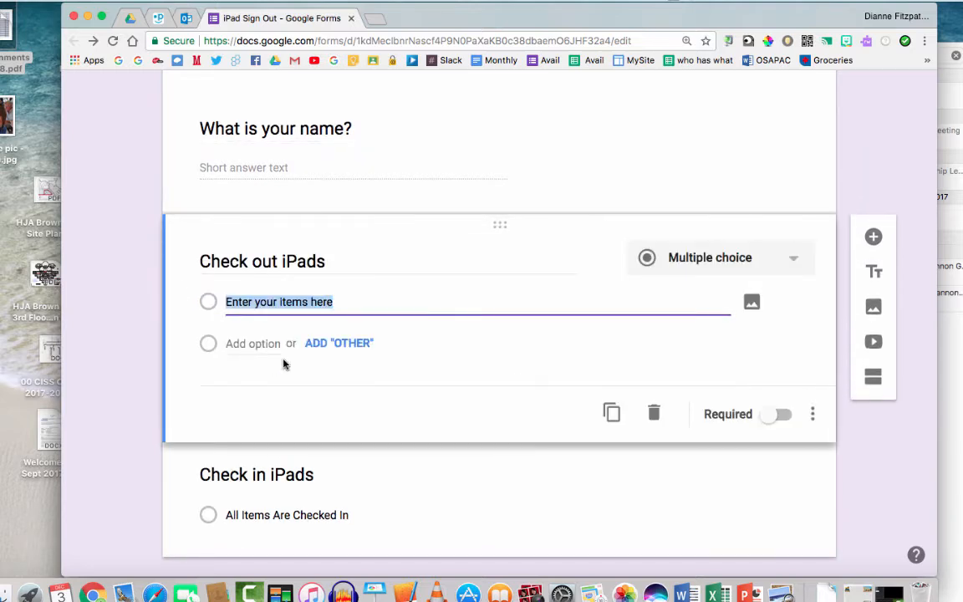
{"action": "type", "text": "#1"}
{"action": "key", "text": "Return"}
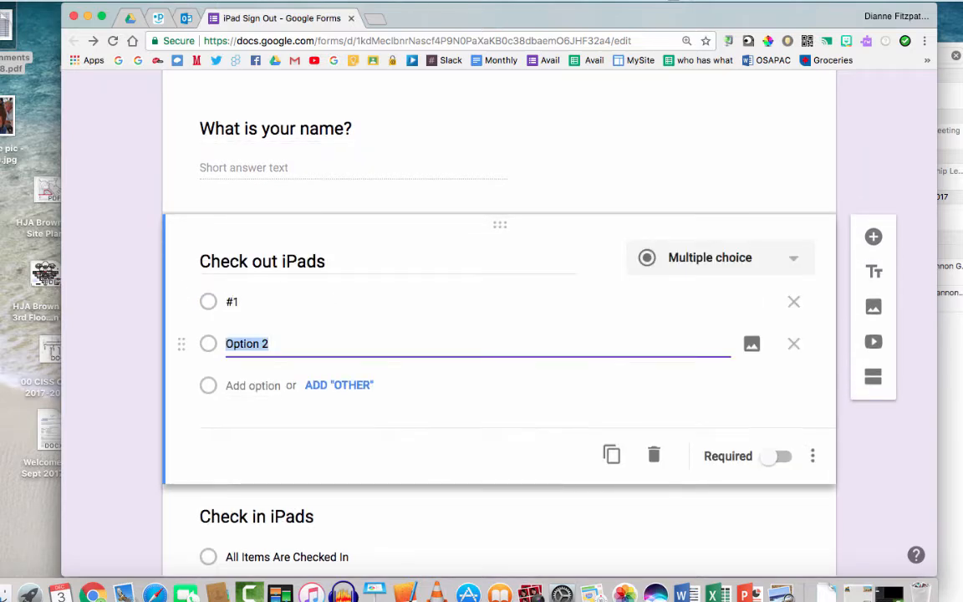
{"action": "type", "text": "#2"}
{"action": "key", "text": "Return"}
{"action": "type", "text": "#3"}
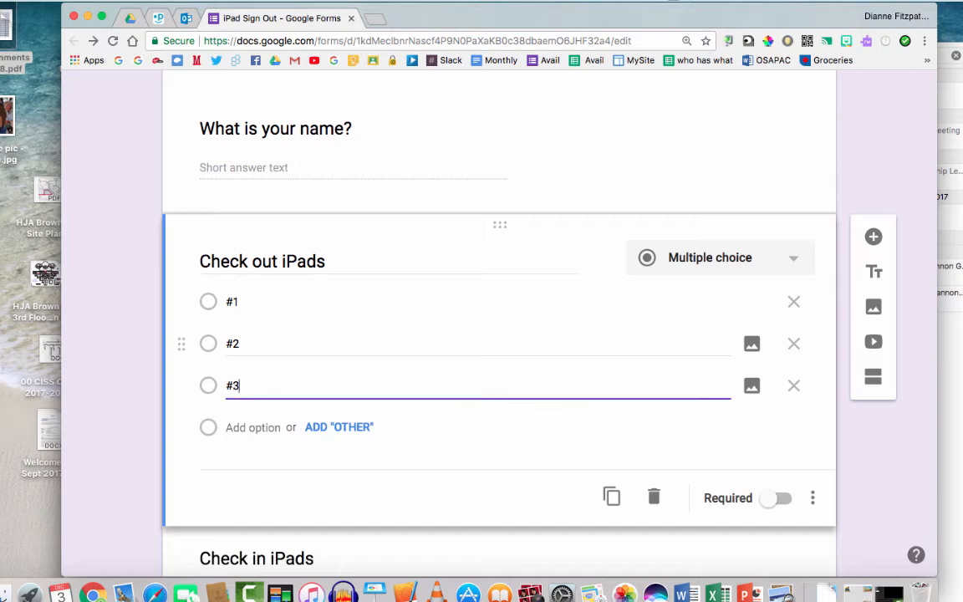
{"action": "key", "text": "Return"}
{"action": "type", "text": "#4"}
{"action": "key", "text": "Return"}
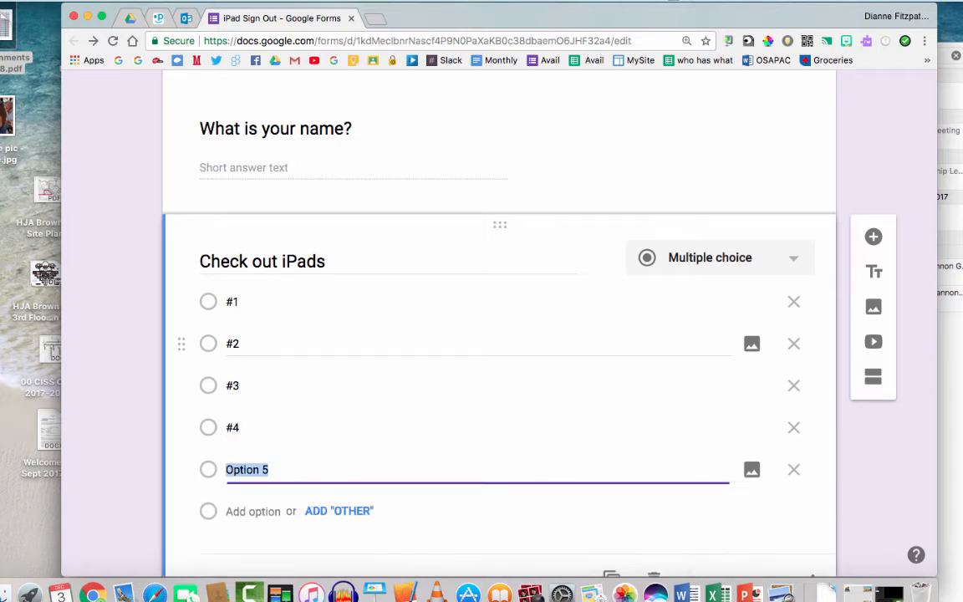
{"action": "type", "text": "#5"}
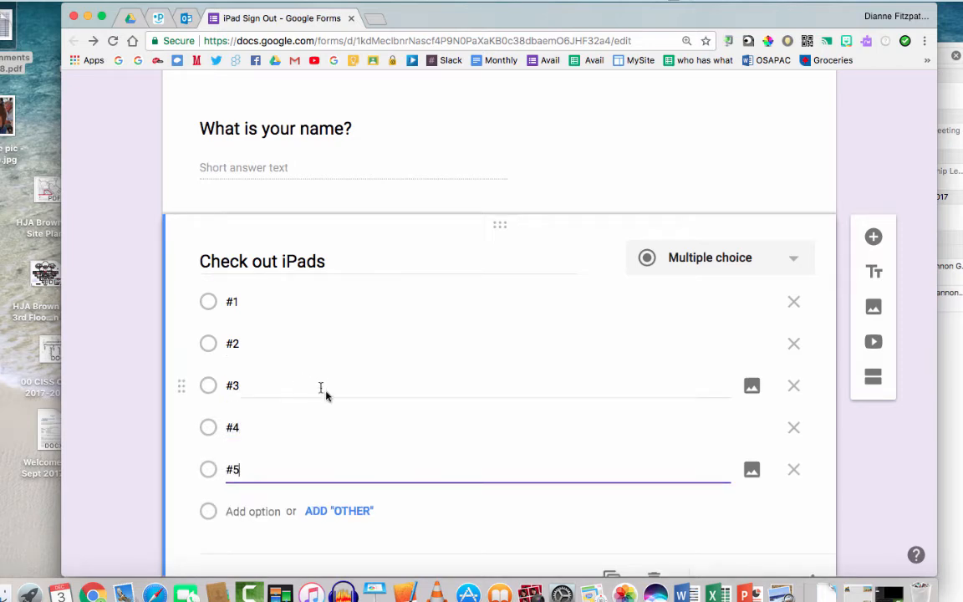
{"action": "left_click", "coordinate": [861, 487]}
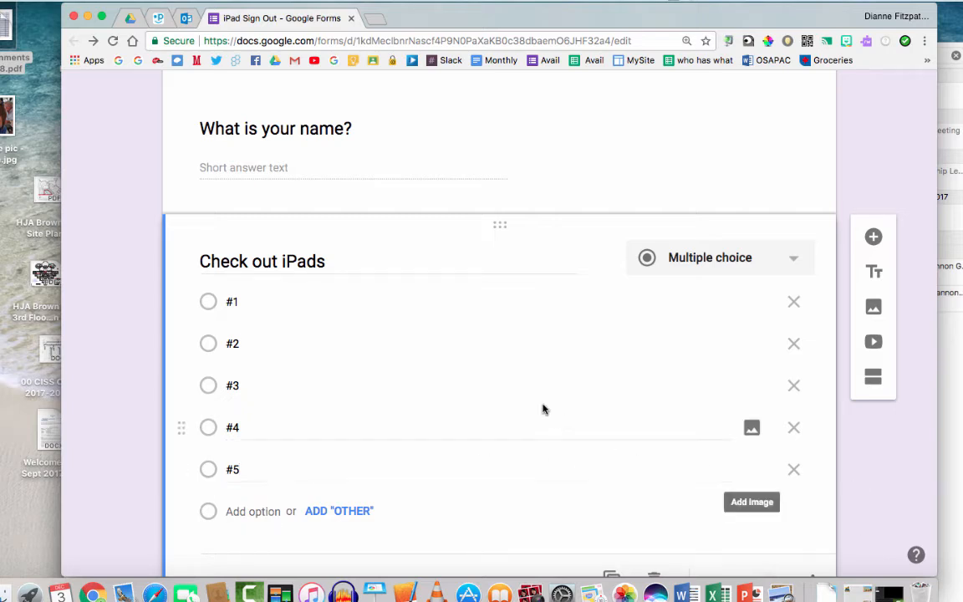
Review the finished questions, then preview the form and look through its check-out and check-in sections
{"action": "scroll", "coordinate": [544, 408], "scroll_direction": "down", "scroll_amount": 5}
{"action": "scroll", "coordinate": [543, 408], "scroll_direction": "up", "scroll_amount": 2}
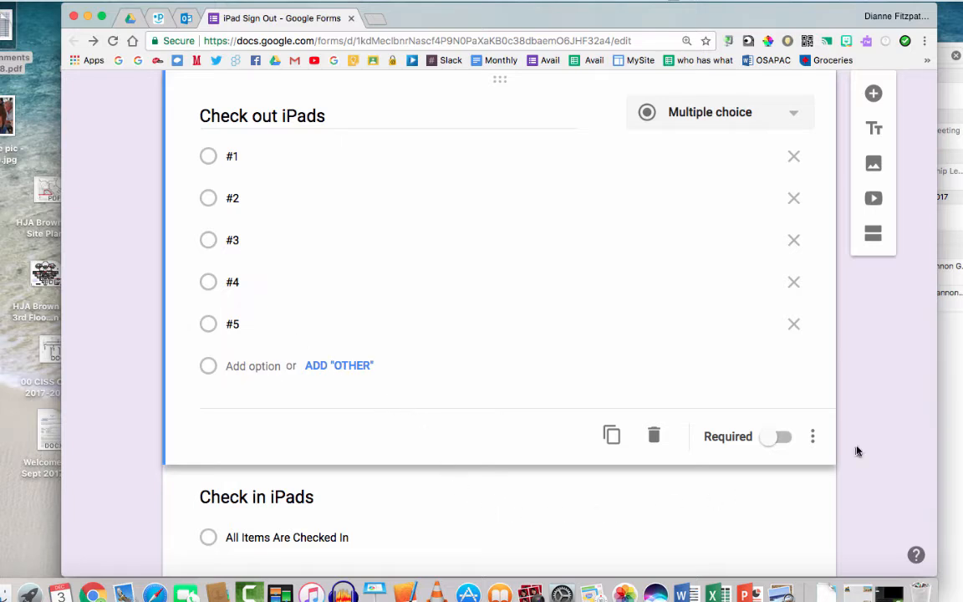
{"action": "scroll", "coordinate": [863, 449], "scroll_direction": "up", "scroll_amount": 3}
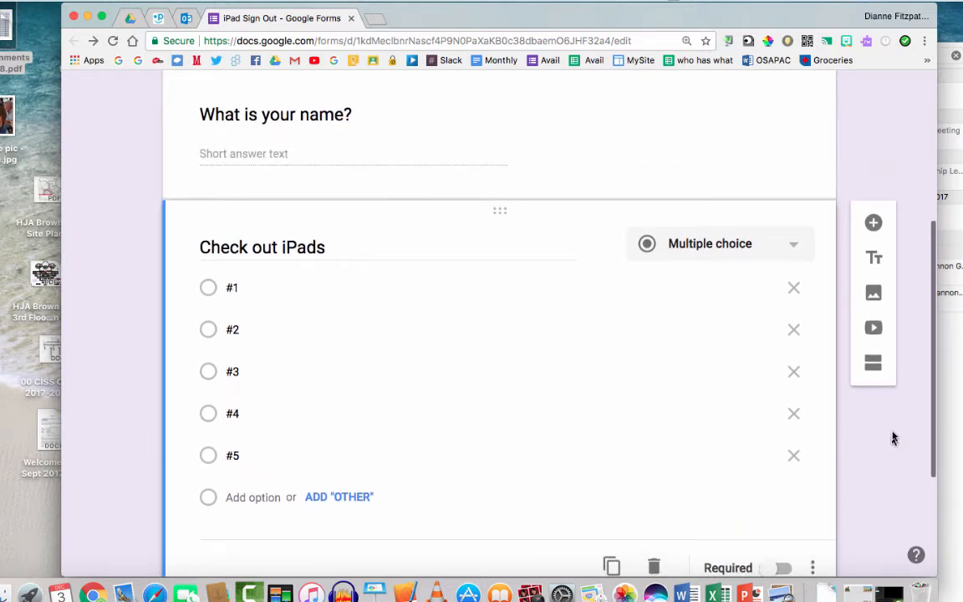
{"action": "scroll", "coordinate": [906, 409], "scroll_direction": "up", "scroll_amount": 6}
{"action": "scroll", "coordinate": [905, 408], "scroll_direction": "up", "scroll_amount": 1}
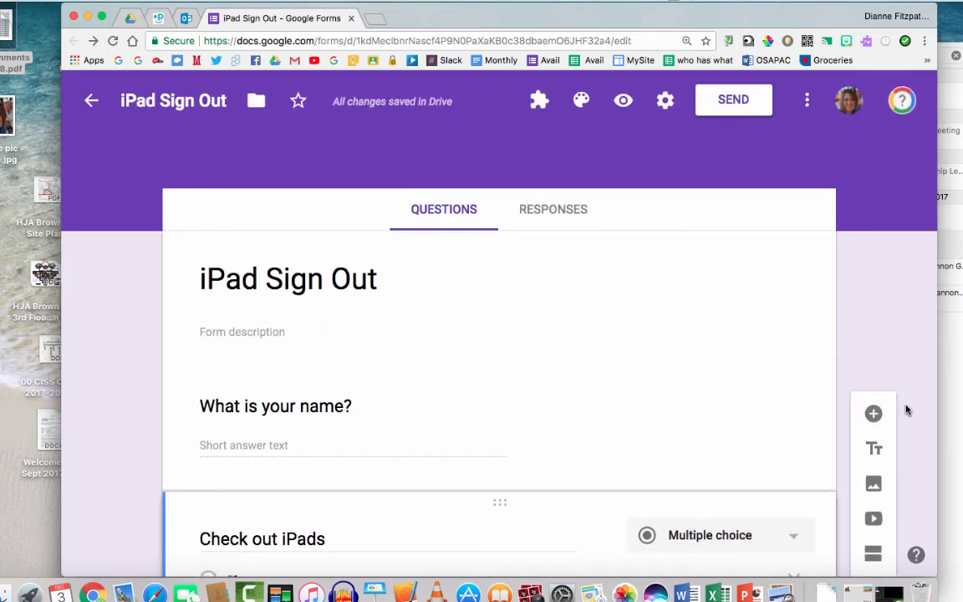
{"action": "left_click", "coordinate": [623, 102]}
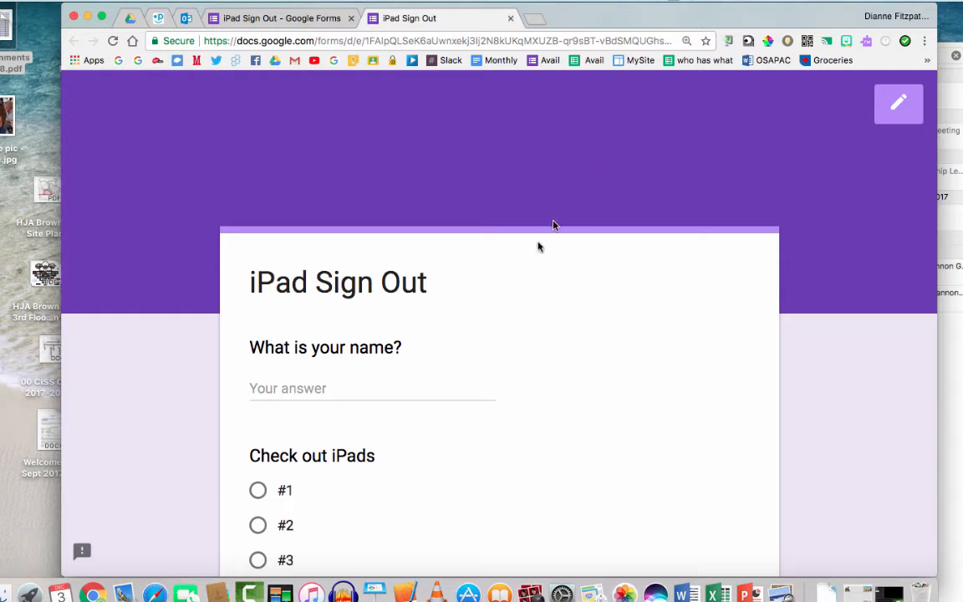
{"action": "scroll", "coordinate": [387, 328], "scroll_direction": "down", "scroll_amount": 5}
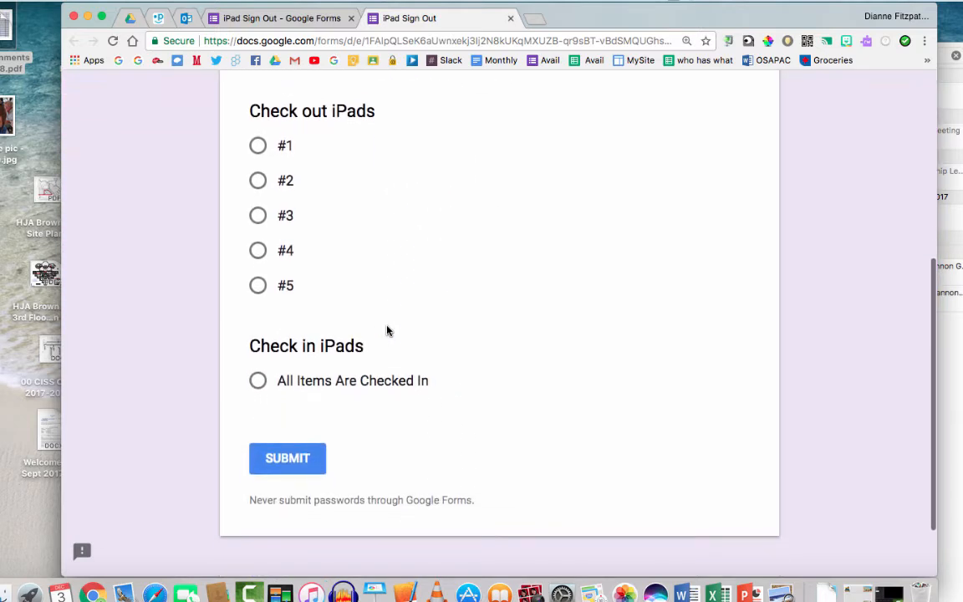
{"action": "scroll", "coordinate": [387, 330], "scroll_direction": "up", "scroll_amount": 4}
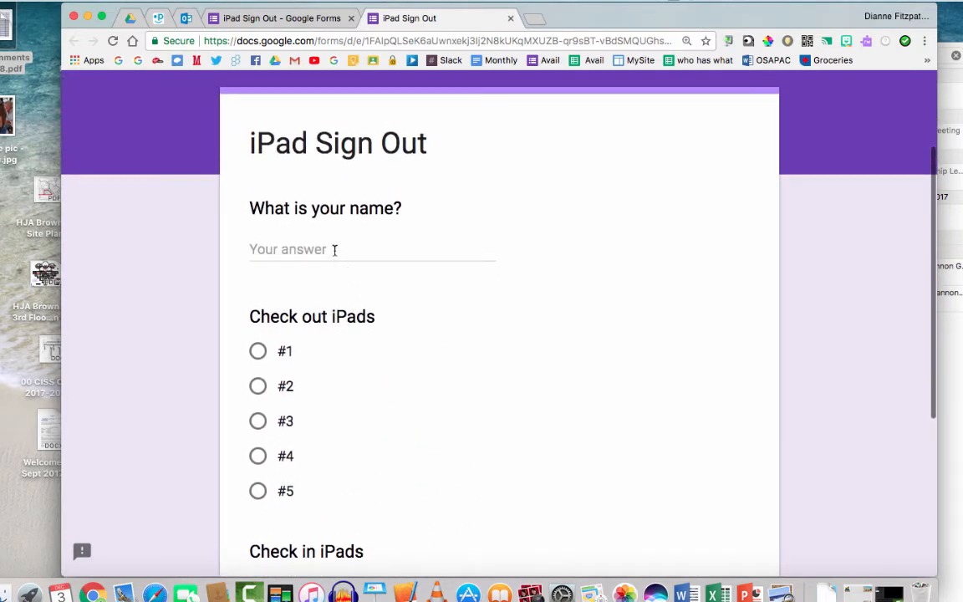
Fill in the respondent's name under "What is your name?" in the form preview
{"action": "left_click", "coordinate": [393, 249]}
{"action": "type", "text": "fi"}
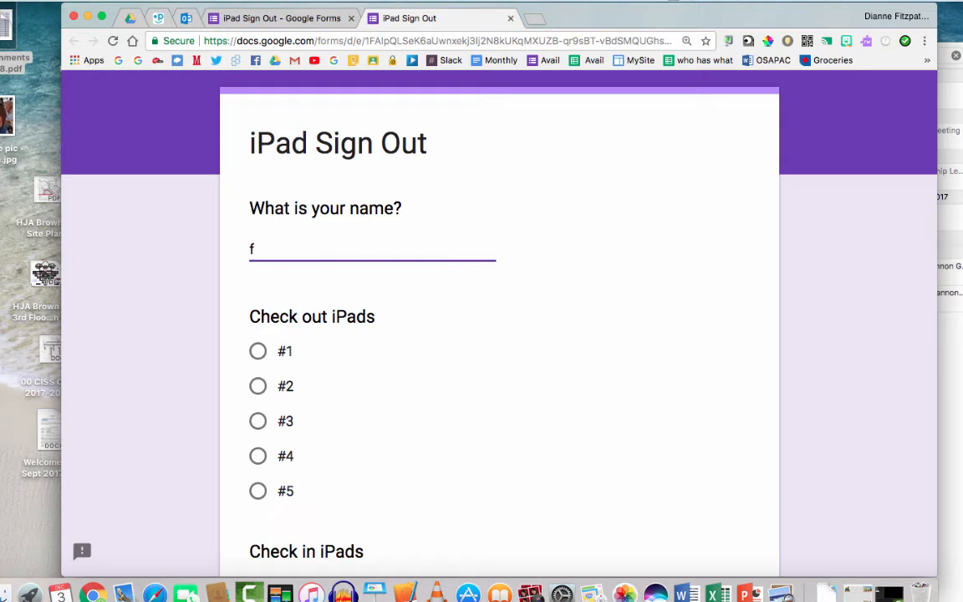
{"action": "key", "text": "BackSpace"}
{"action": "type", "text": "Fitzee"}
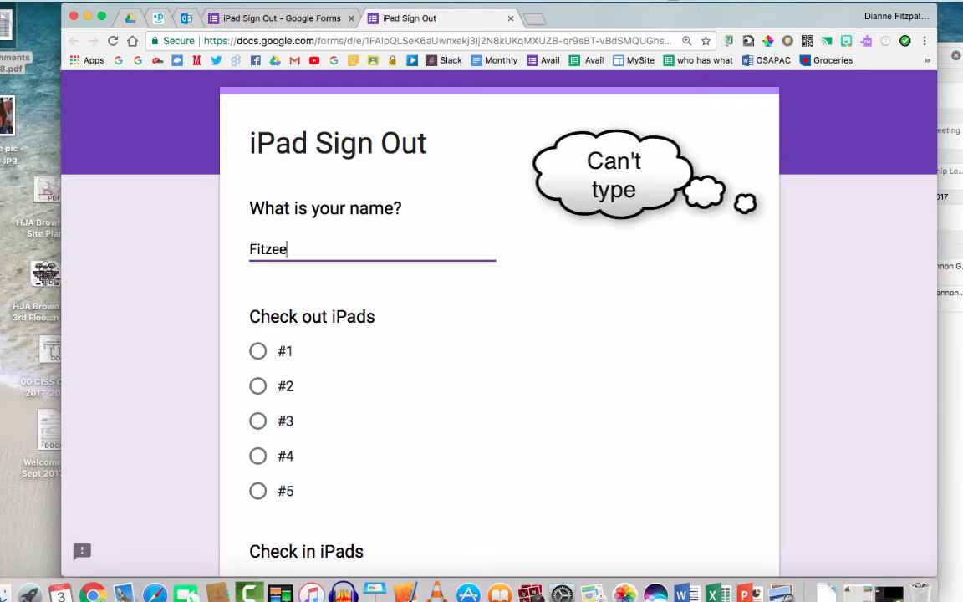
Select iPad #2 under "Check out iPads" and submit the form response
{"action": "left_click", "coordinate": [258, 386]}
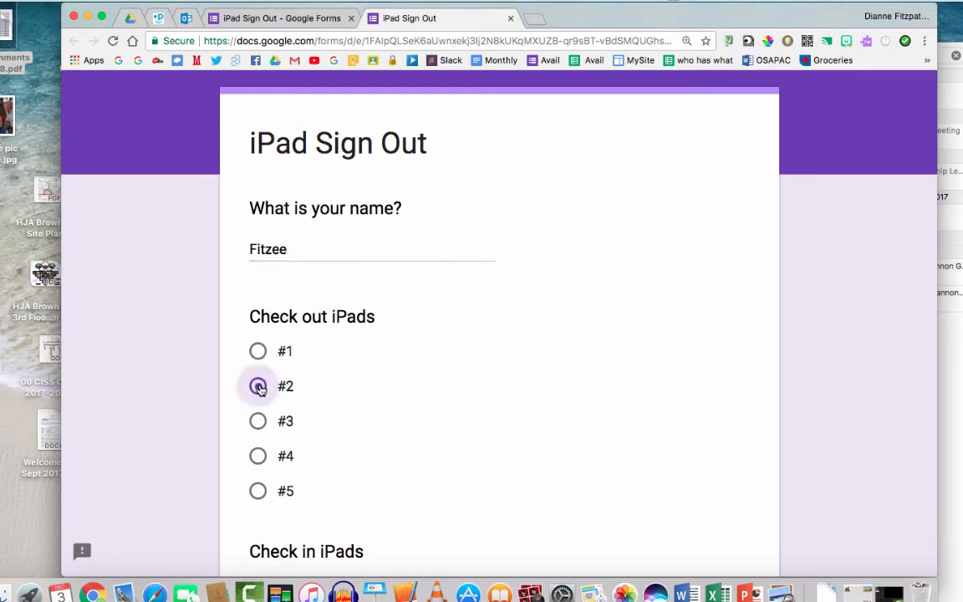
{"action": "scroll", "coordinate": [372, 370], "scroll_direction": "down", "scroll_amount": 5}
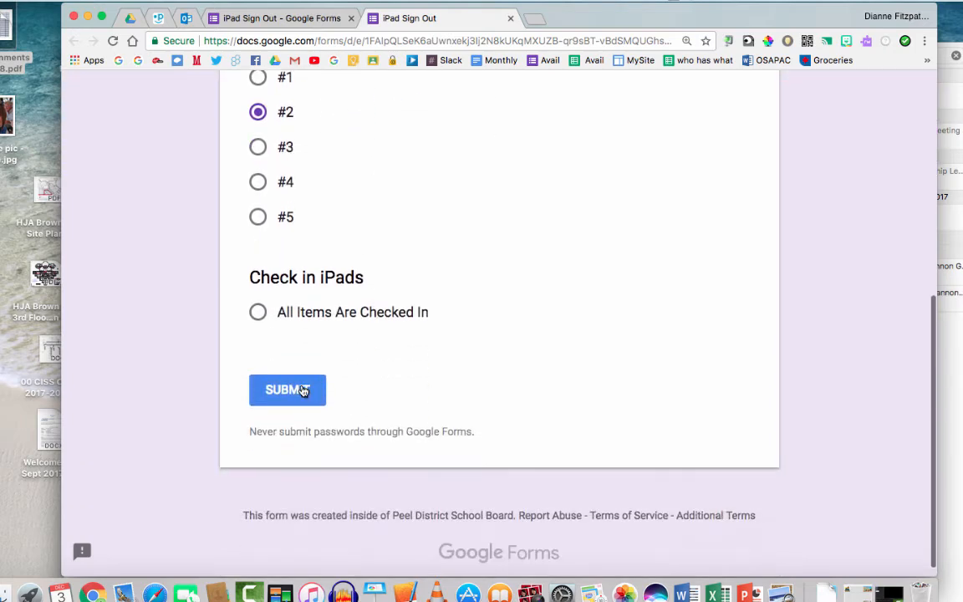
{"action": "left_click", "coordinate": [304, 391]}
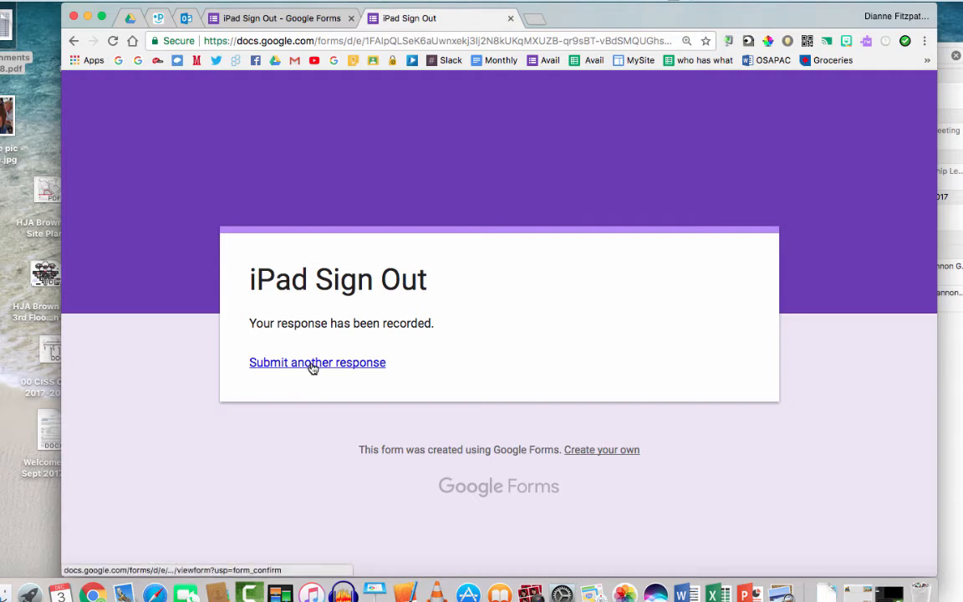
Submit another response with a second respondent's name, checking out iPad #3
{"action": "left_click", "coordinate": [312, 364]}
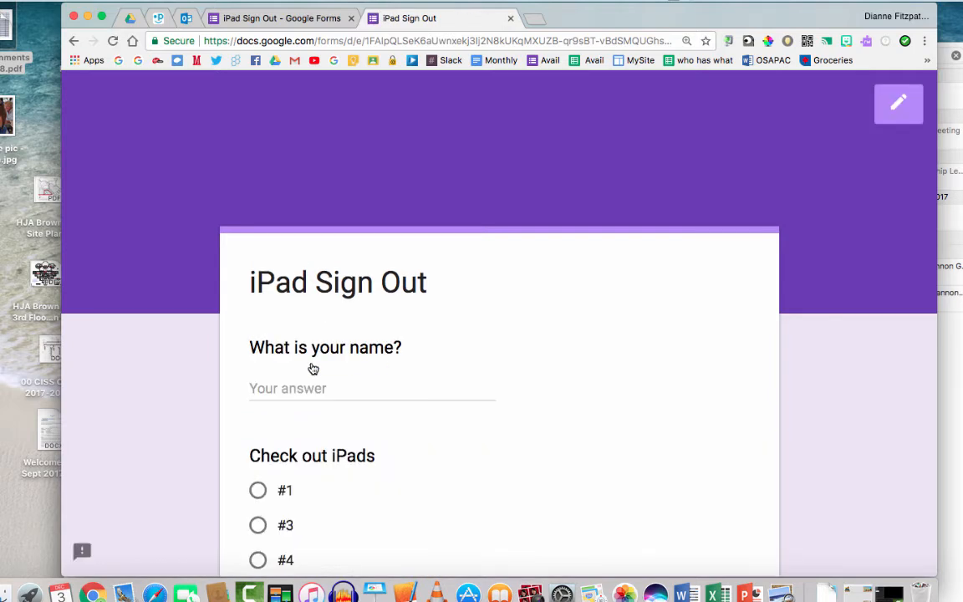
{"action": "scroll", "coordinate": [312, 368], "scroll_direction": "down", "scroll_amount": 5}
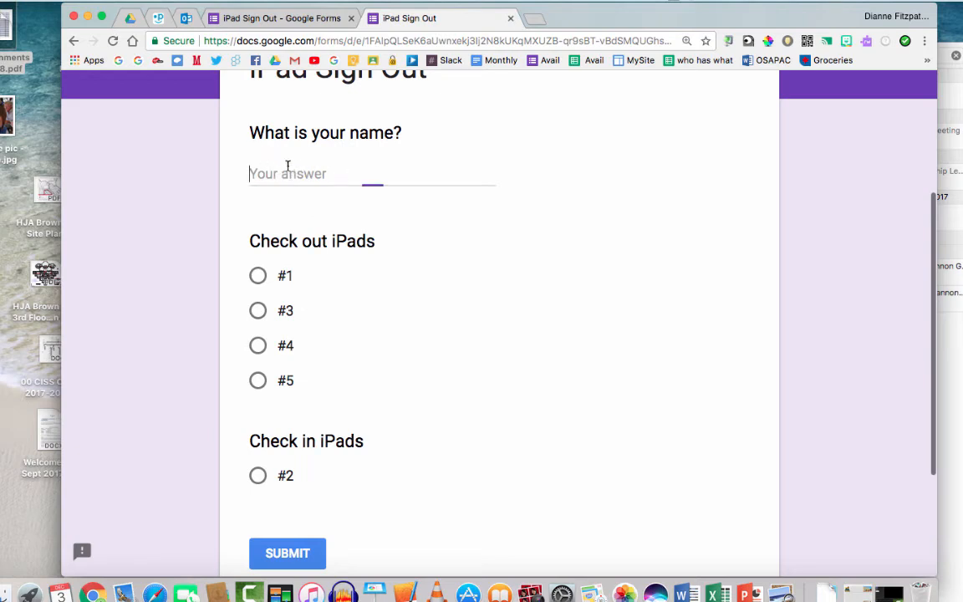
{"action": "type", "text": "Mowgli"}
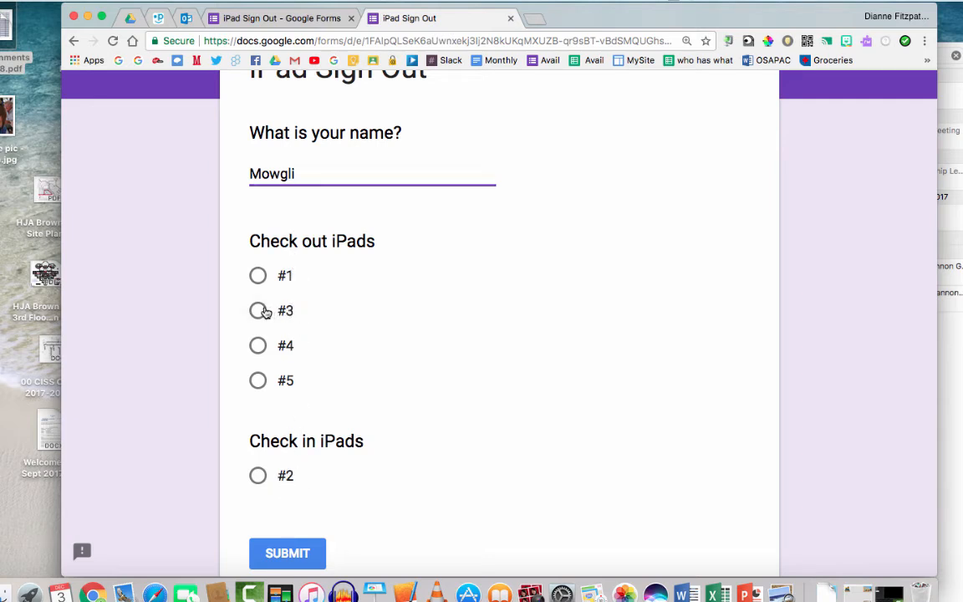
{"action": "left_click", "coordinate": [259, 311]}
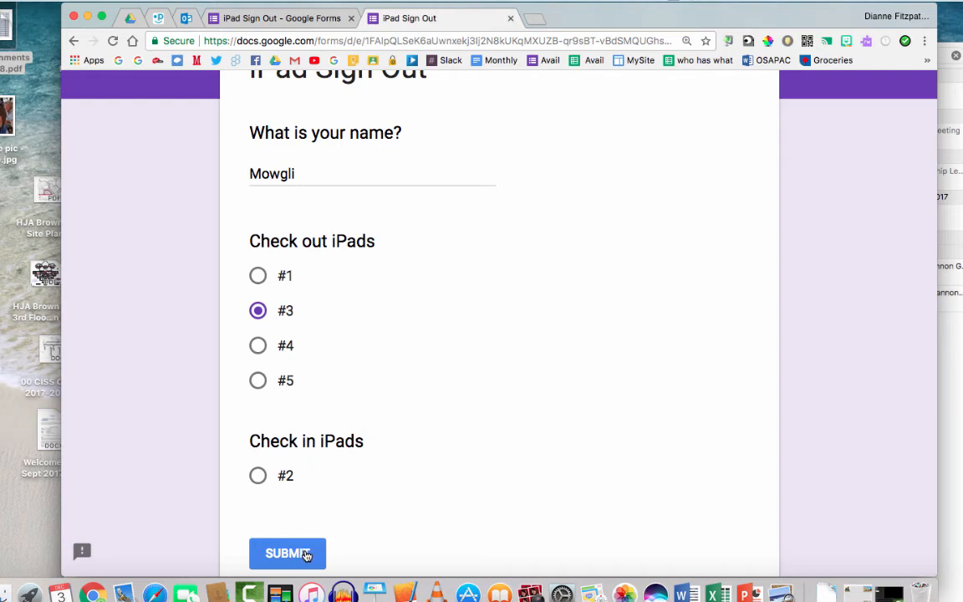
{"action": "left_click", "coordinate": [288, 554]}
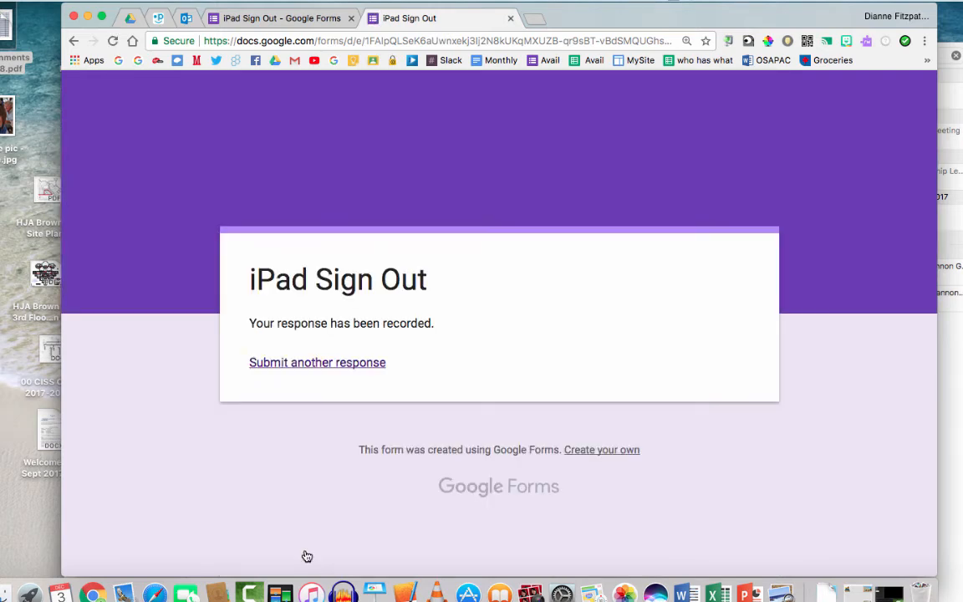
Submit another response with the first respondent's name, selecting #2 under "Check in iPads"
{"action": "left_click", "coordinate": [357, 364]}
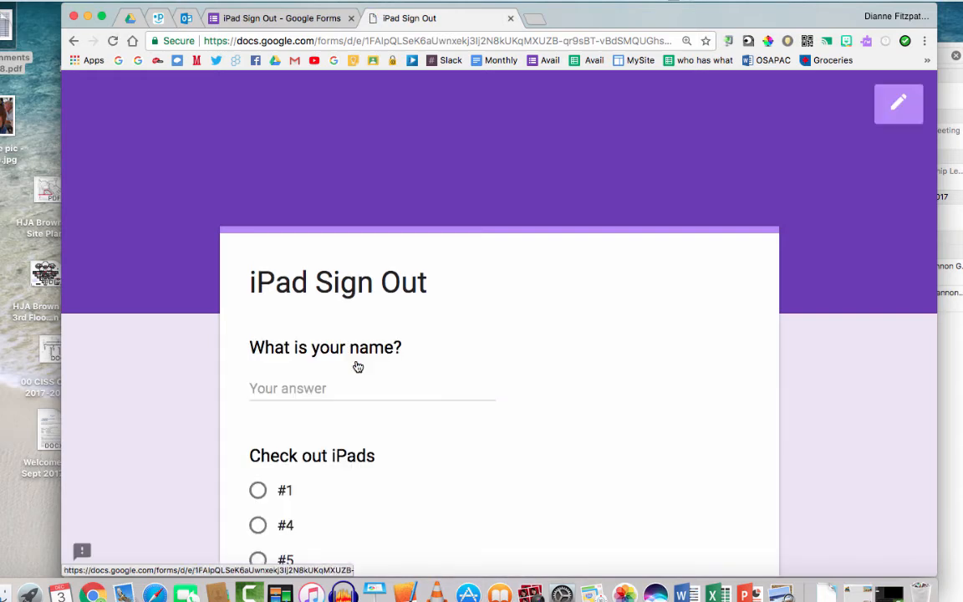
{"action": "scroll", "coordinate": [358, 366], "scroll_direction": "down", "scroll_amount": 2}
{"action": "scroll", "coordinate": [357, 365], "scroll_direction": "down", "scroll_amount": 2}
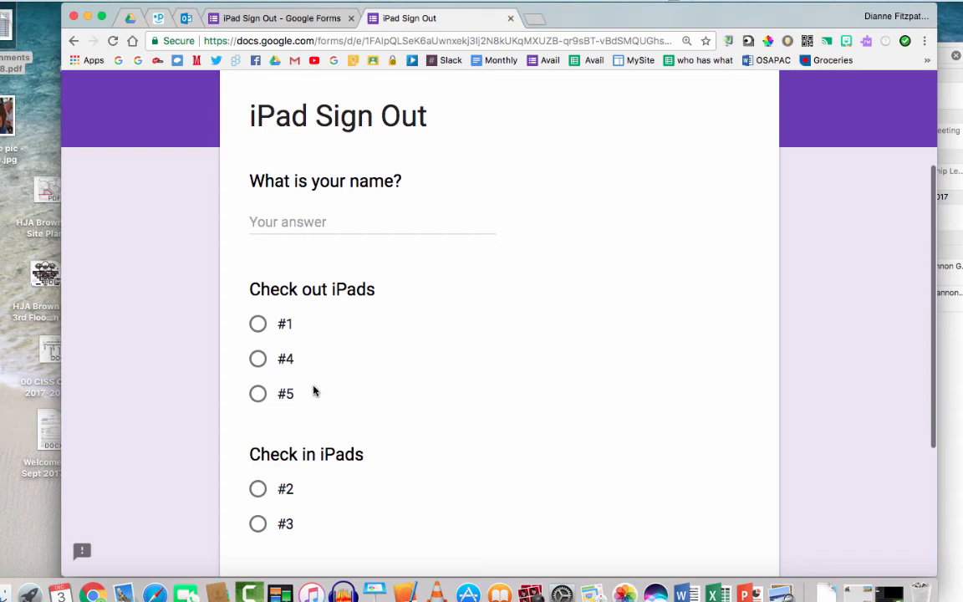
{"action": "scroll", "coordinate": [354, 376], "scroll_direction": "down", "scroll_amount": 3}
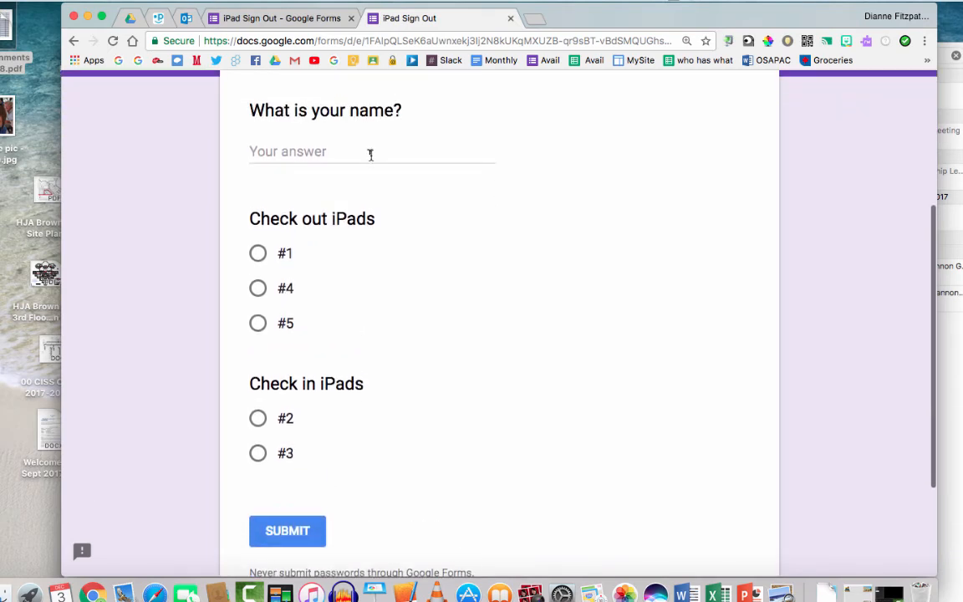
{"action": "left_click", "coordinate": [370, 153]}
{"action": "type", "text": "Fitz"}
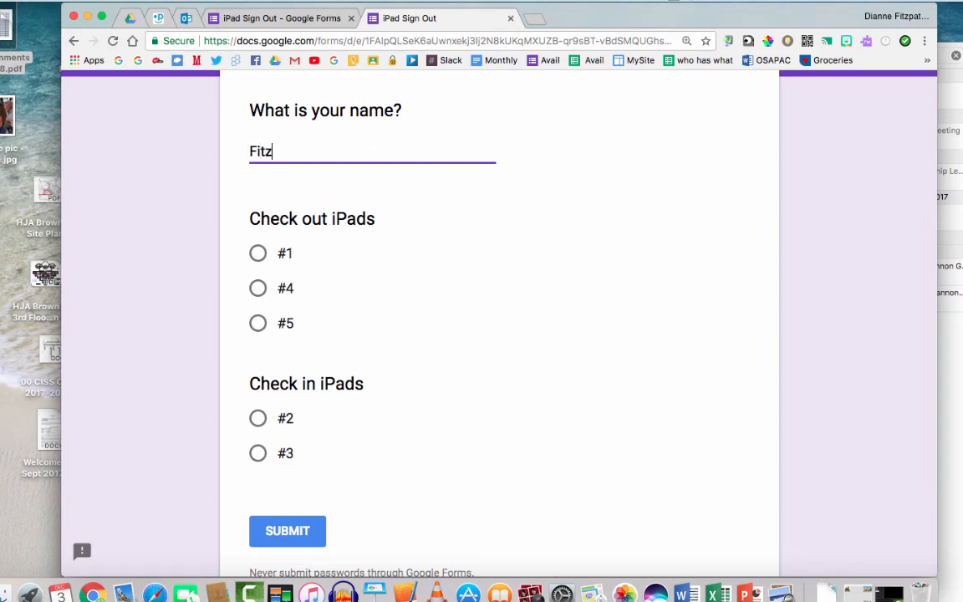
{"action": "type", "text": "ee"}
{"action": "left_click", "coordinate": [258, 421]}
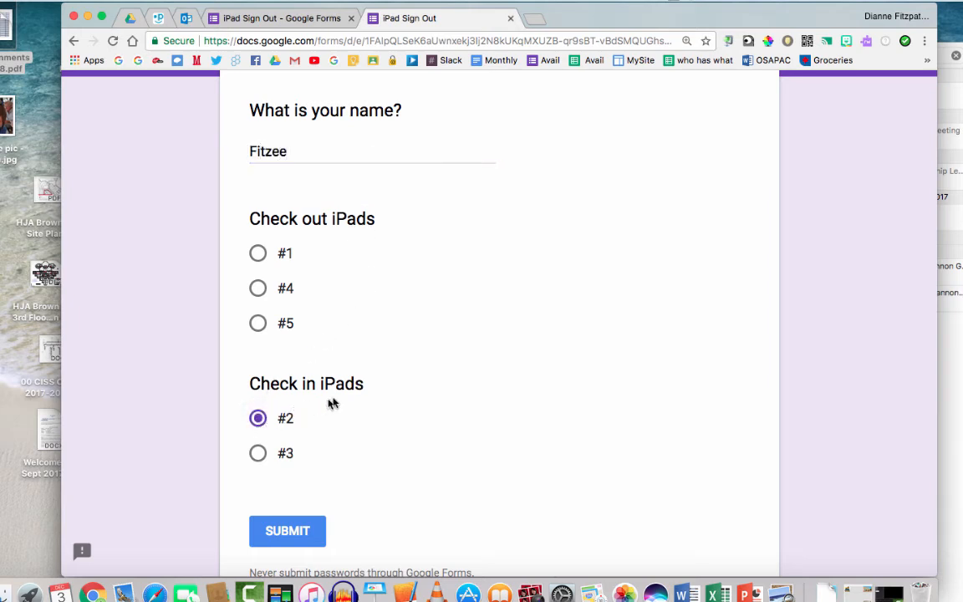
{"action": "left_click", "coordinate": [295, 533]}
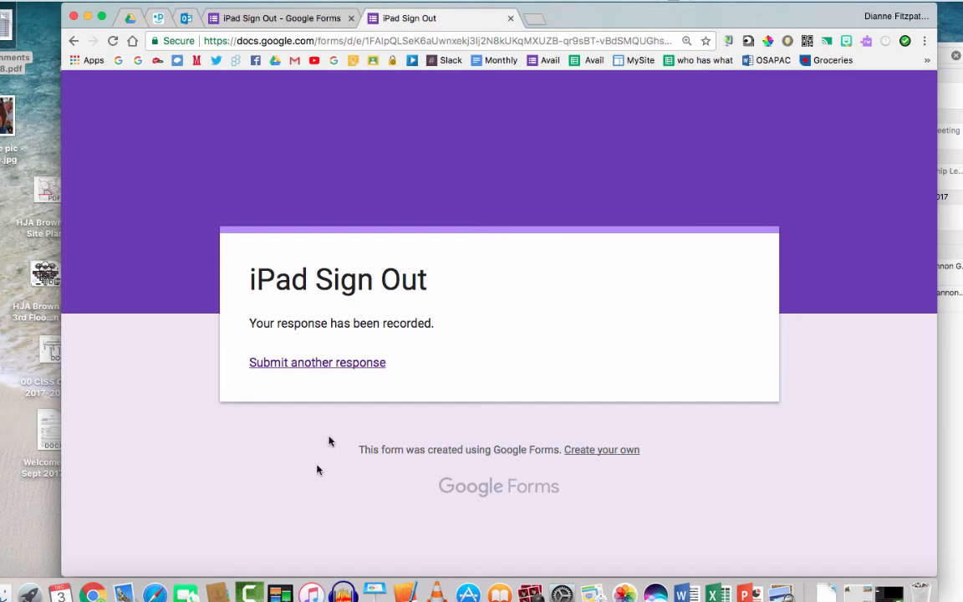
Open another blank response and examine which iPads are offered under check out and check in
{"action": "left_click", "coordinate": [355, 363]}
{"action": "scroll", "coordinate": [356, 369], "scroll_direction": "down", "scroll_amount": 5}
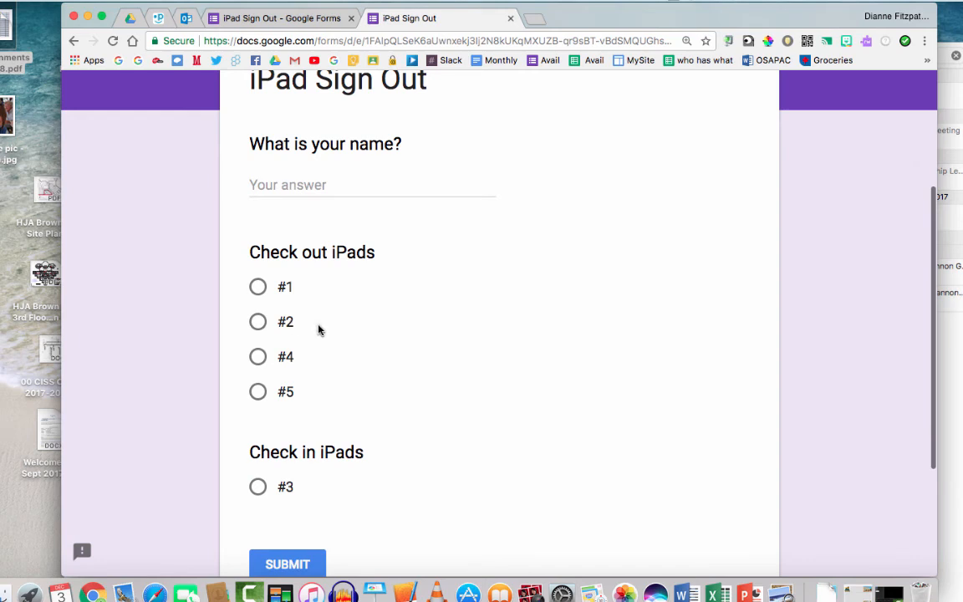
{"action": "scroll", "coordinate": [318, 329], "scroll_direction": "up", "scroll_amount": 5}
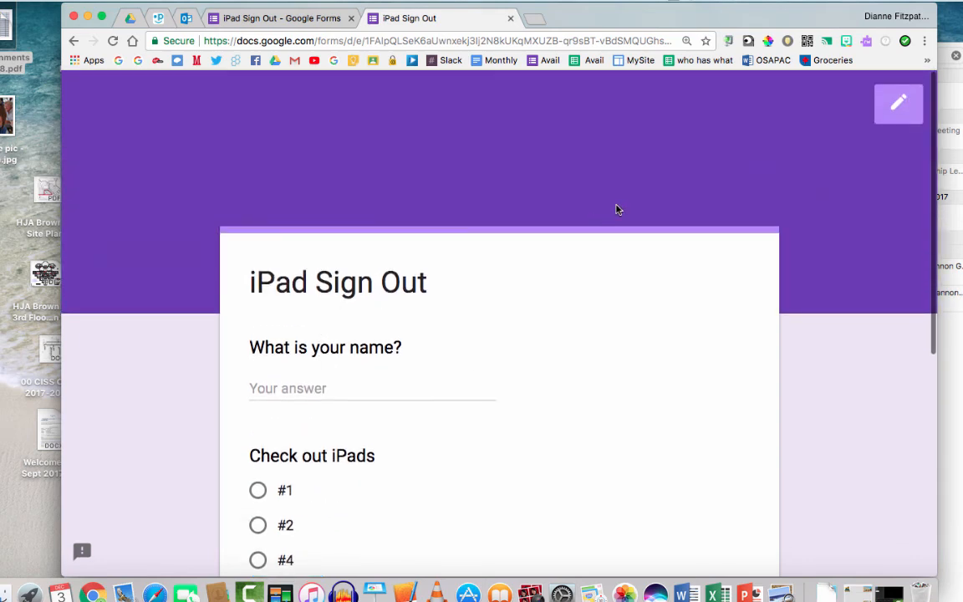
Return to the form editor and create a new spreadsheet named "iPad Sign Out (Responses)" from the form's responses
{"action": "left_click", "coordinate": [307, 20]}
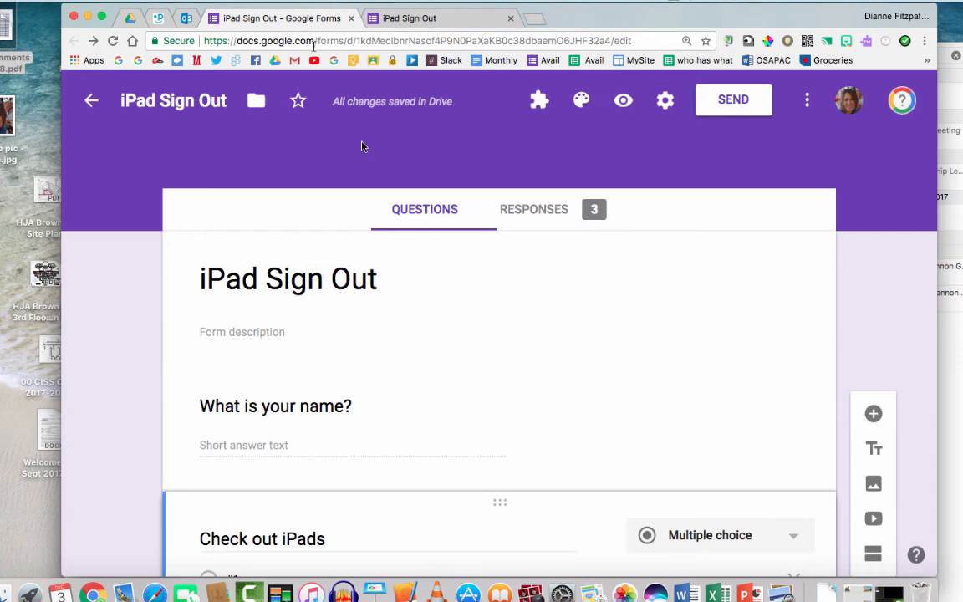
{"action": "left_click", "coordinate": [593, 214]}
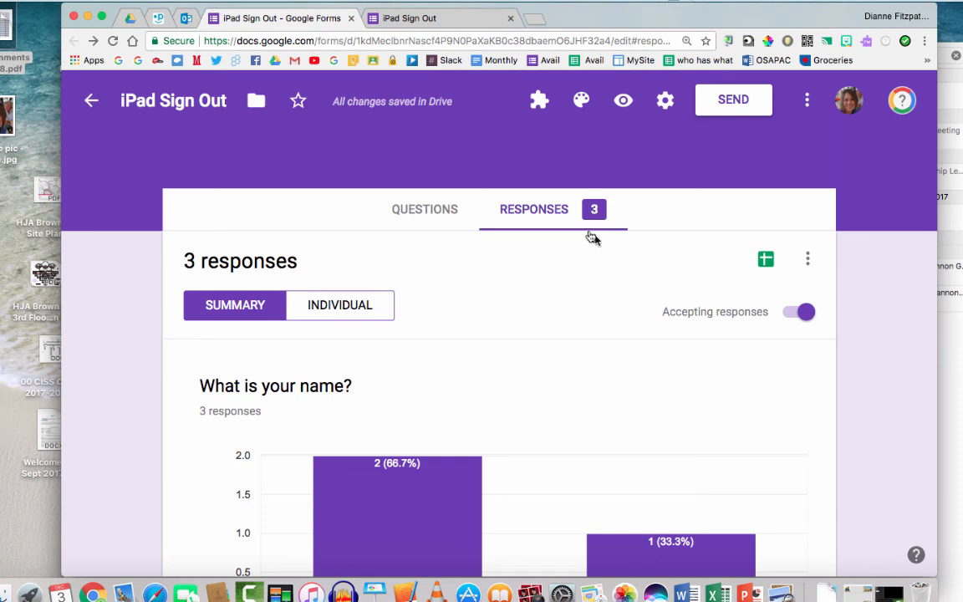
{"action": "left_click", "coordinate": [766, 260]}
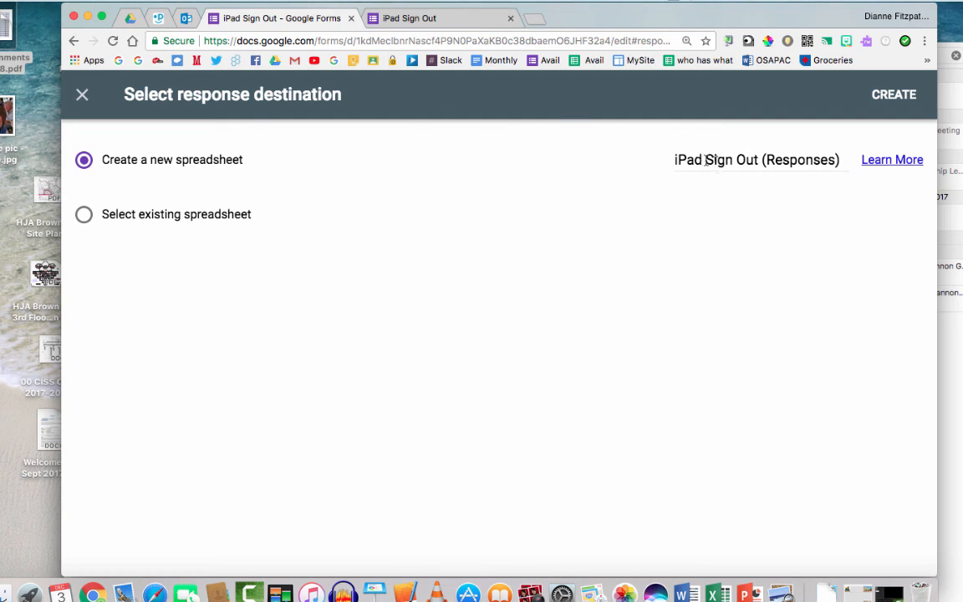
{"action": "left_click", "coordinate": [896, 97]}
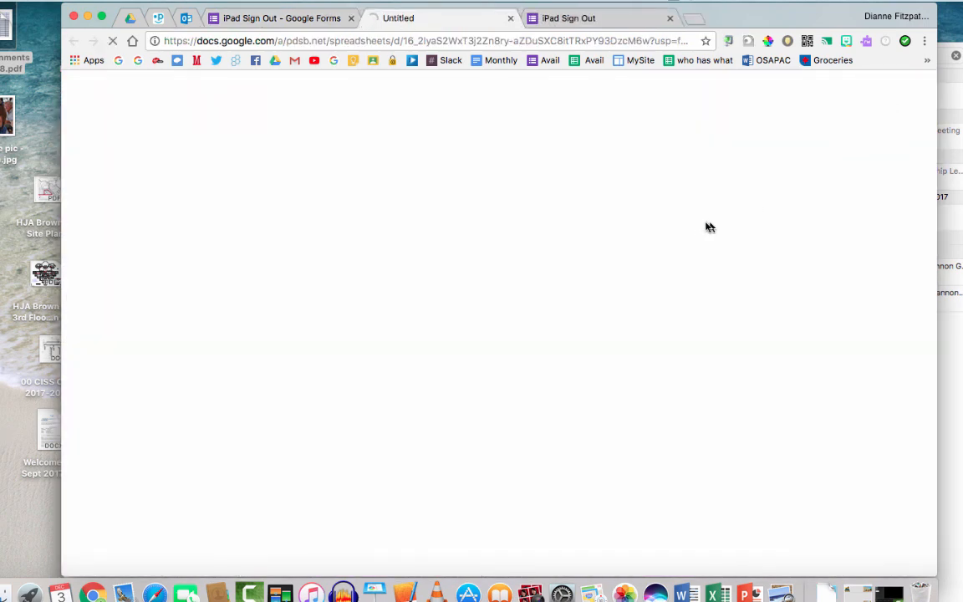